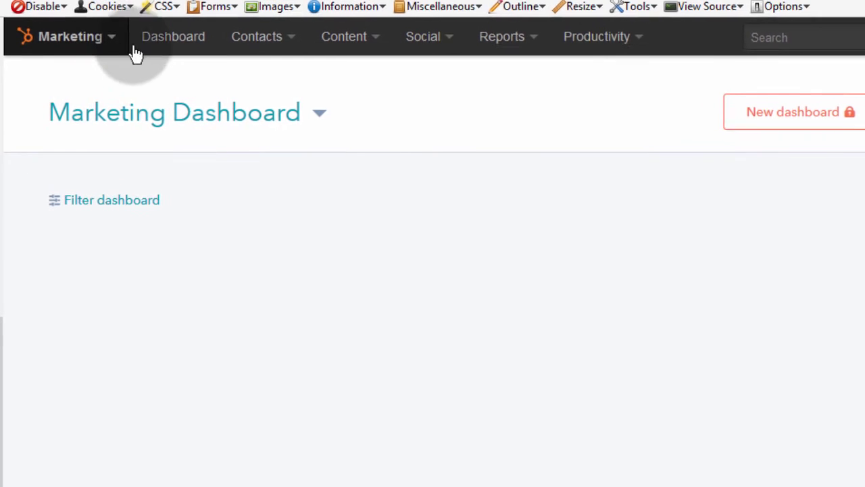
# Step: Open the list of forms from the Contacts area of HubSpot Marketing
pyautogui.click(112, 35)
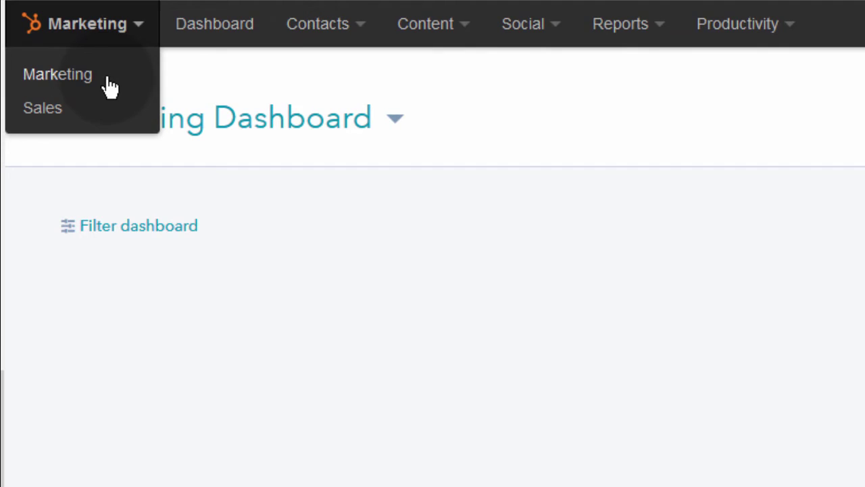
pyautogui.click(212, 81)
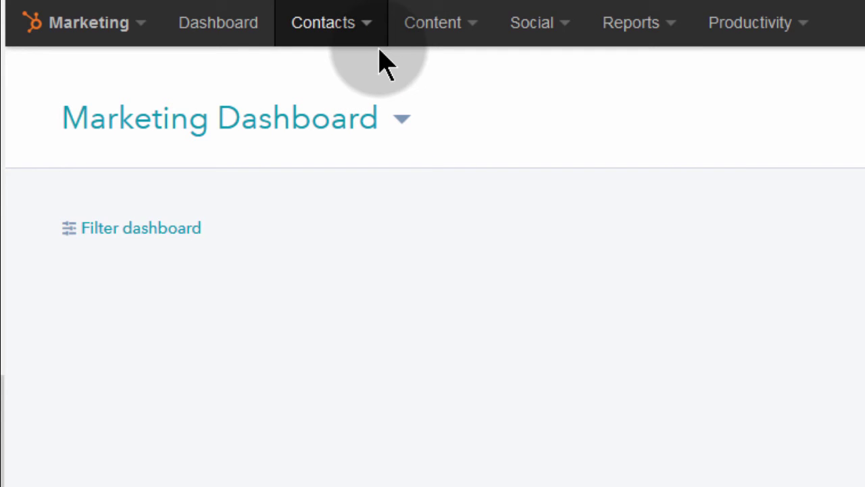
pyautogui.click(365, 23)
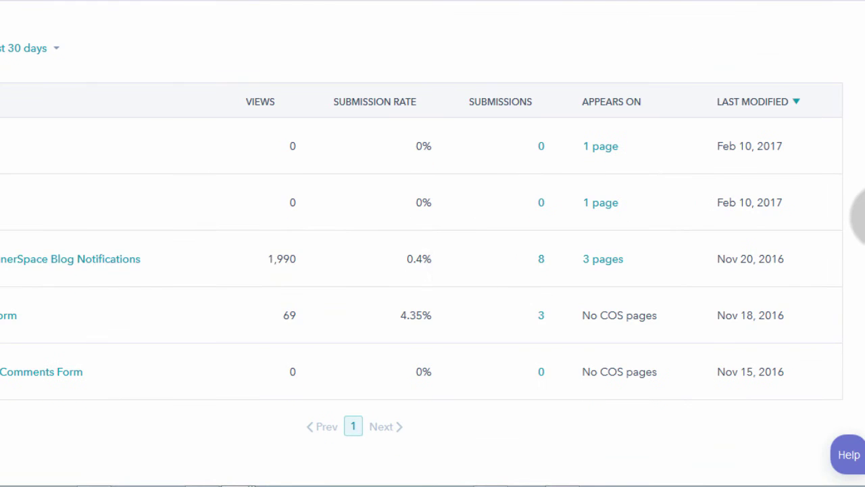
# Step: View the embed code of the Default Get A Demo Form and copy the whole script with default styling included
pyautogui.moveTo(215, 321)
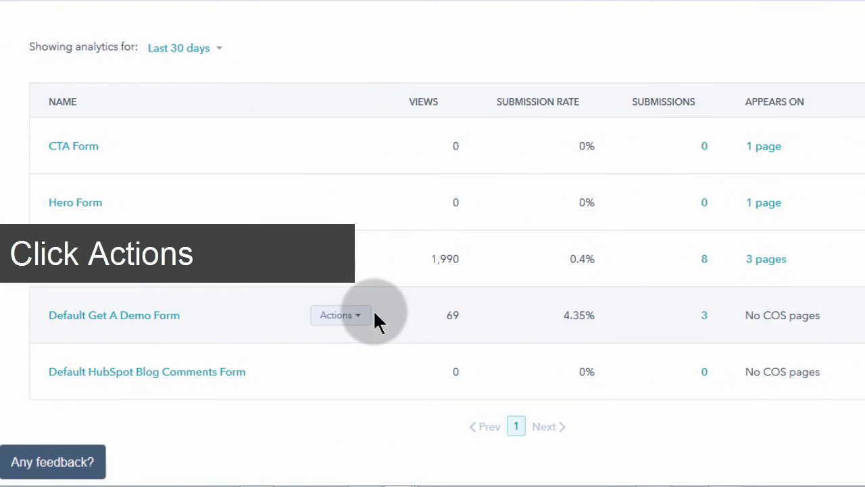
pyautogui.click(371, 320)
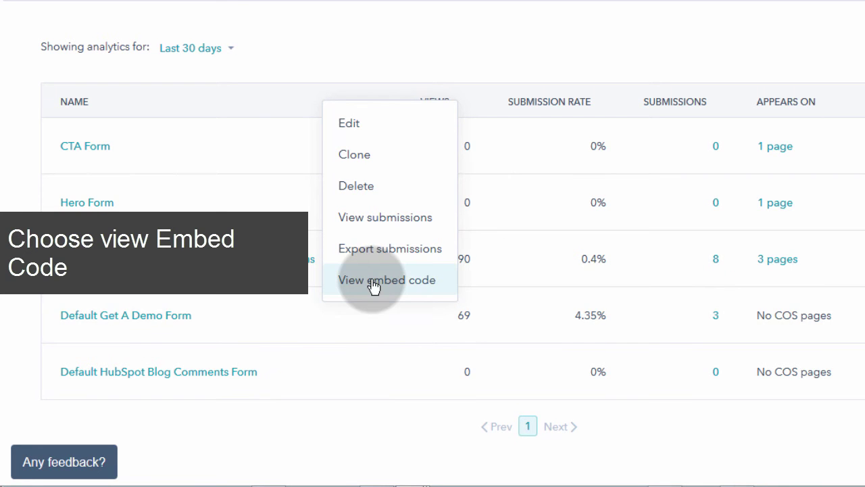
pyautogui.click(373, 286)
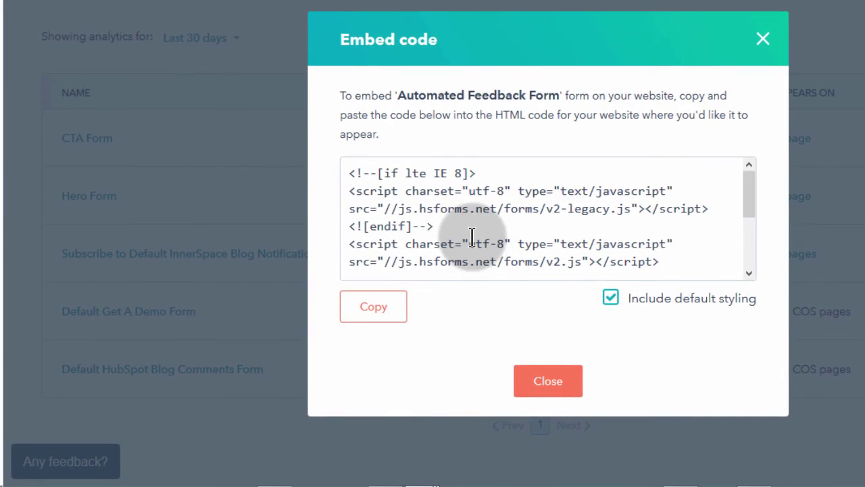
pyautogui.click(465, 207)
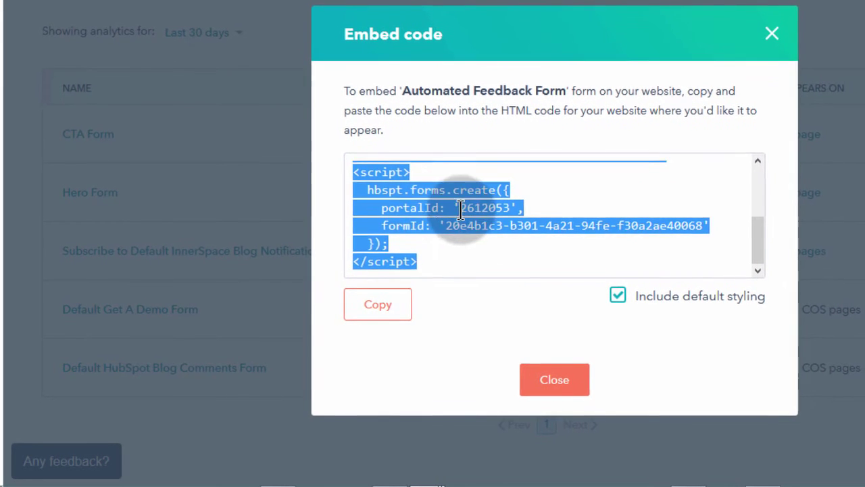
pyautogui.click(378, 305)
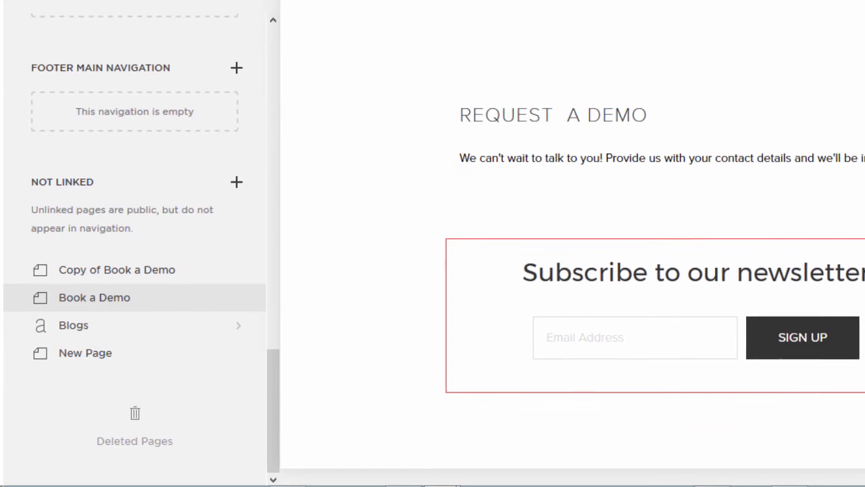
# Step: Switch to the Squarespace site editor, start editing the Book a Demo page content and add a Code block
pyautogui.moveTo(405, 161)
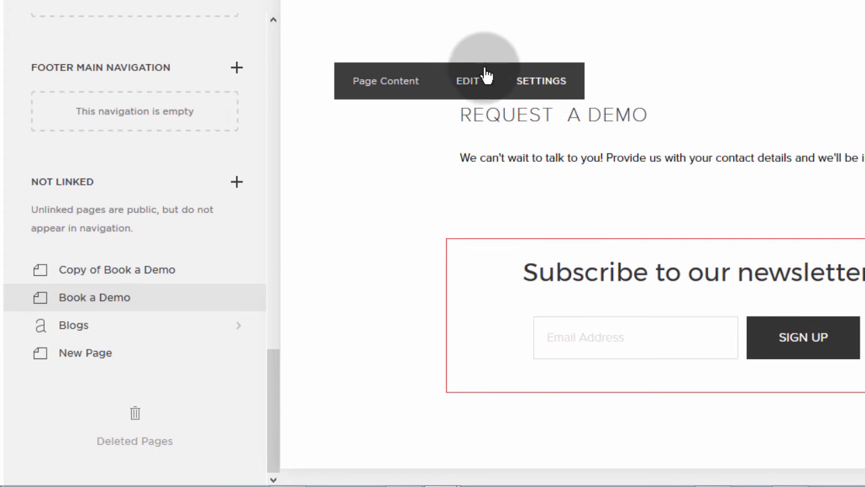
pyautogui.click(469, 87)
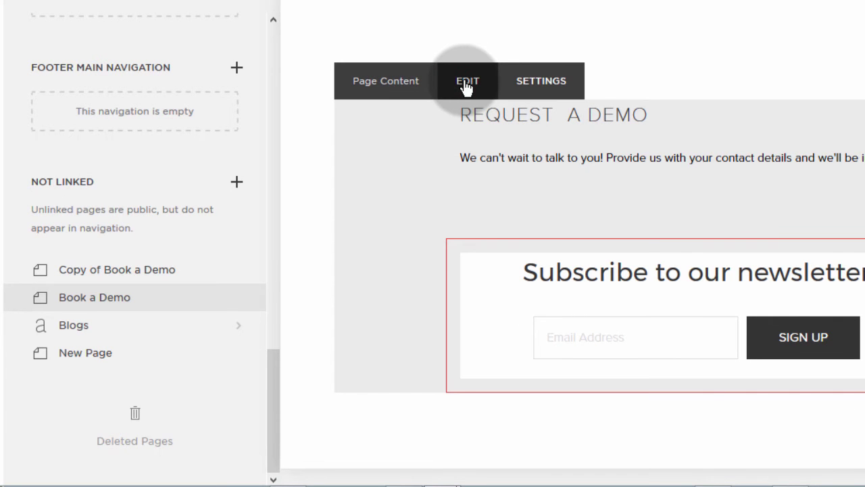
pyautogui.click(467, 84)
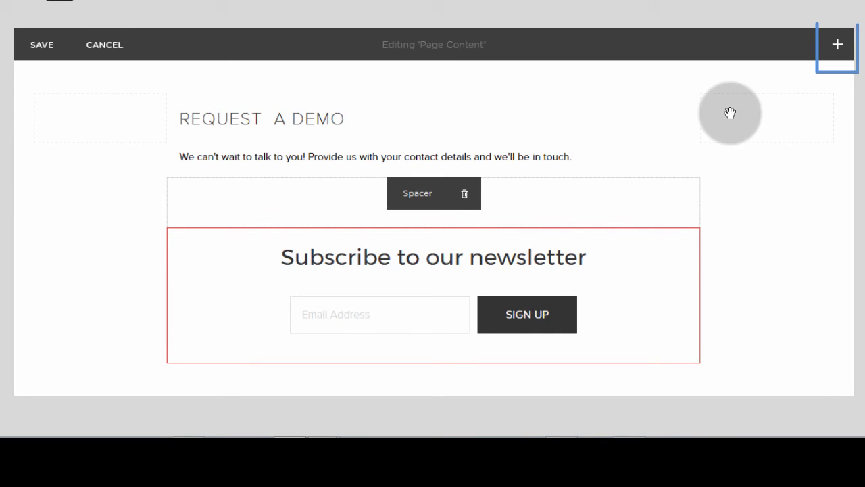
pyautogui.click(838, 46)
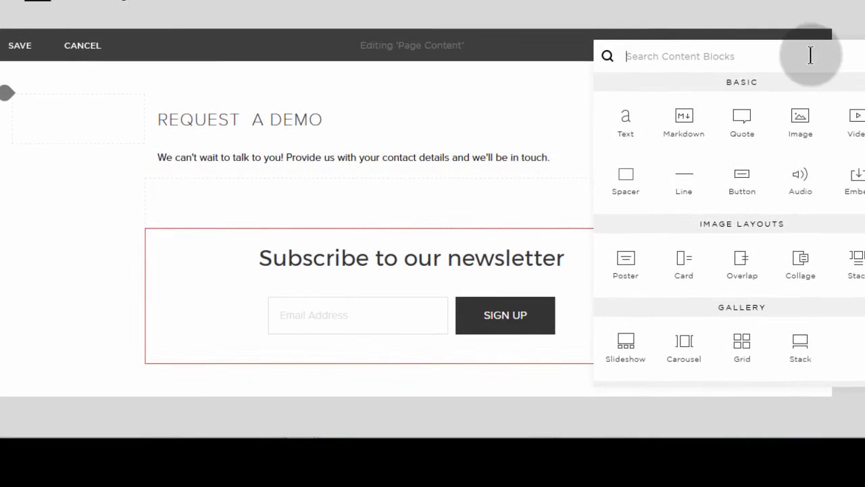
pyautogui.moveTo(861, 101); pyautogui.dragTo(862, 178)
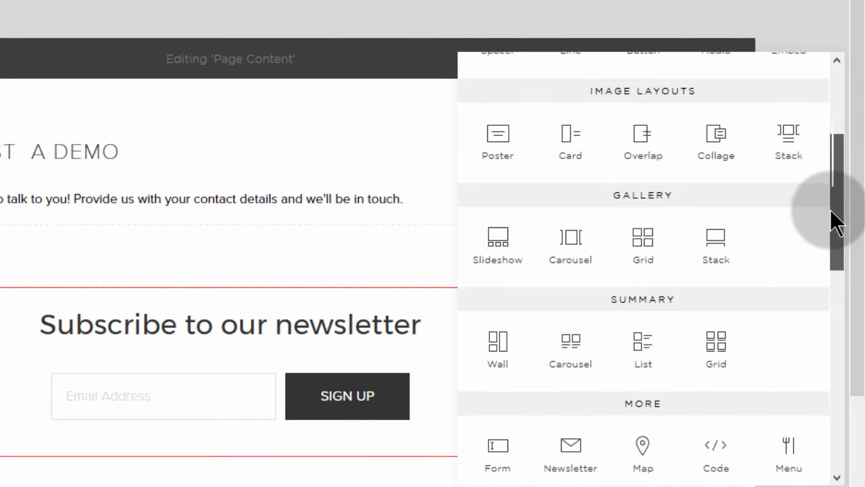
pyautogui.moveTo(835, 214); pyautogui.dragTo(834, 269)
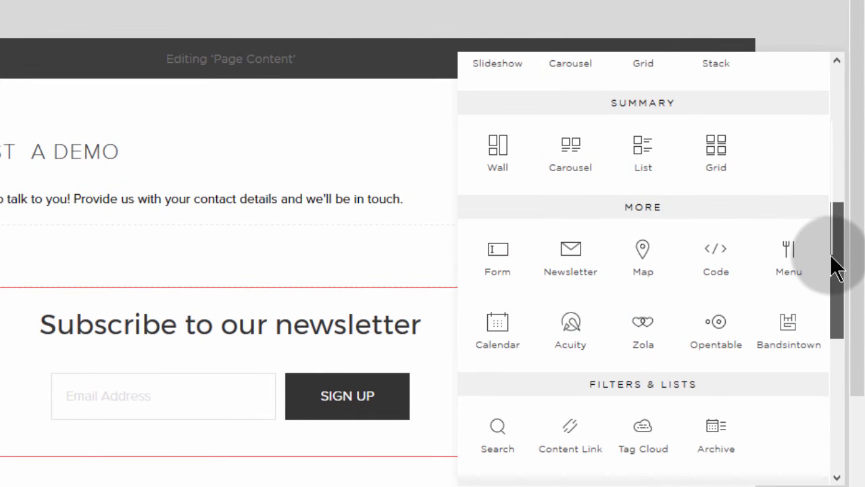
pyautogui.click(718, 264)
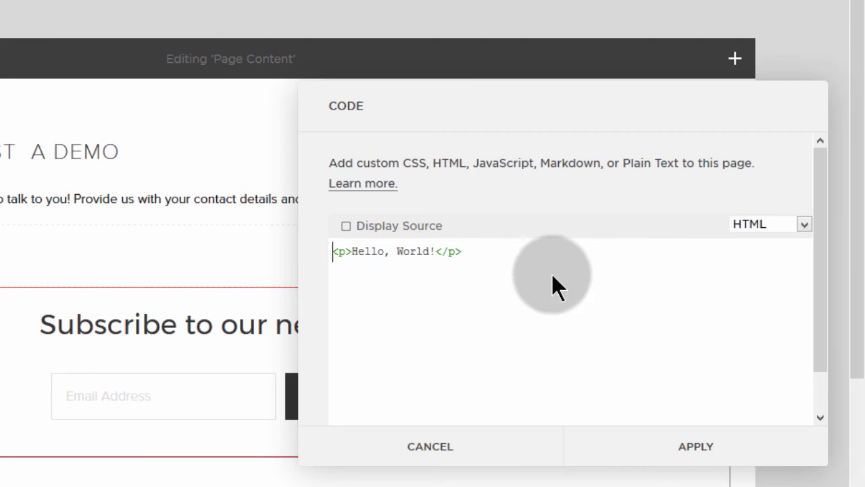
# Step: Replace the placeholder HTML in the Code block with the copied HubSpot form embed code and apply it
pyautogui.hotkey('ctrl', 'a')
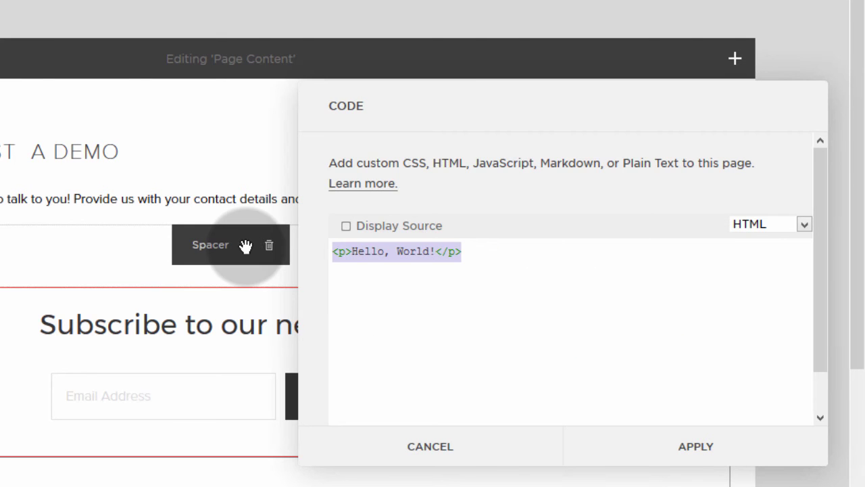
pyautogui.hotkey('ctrl', 'v')
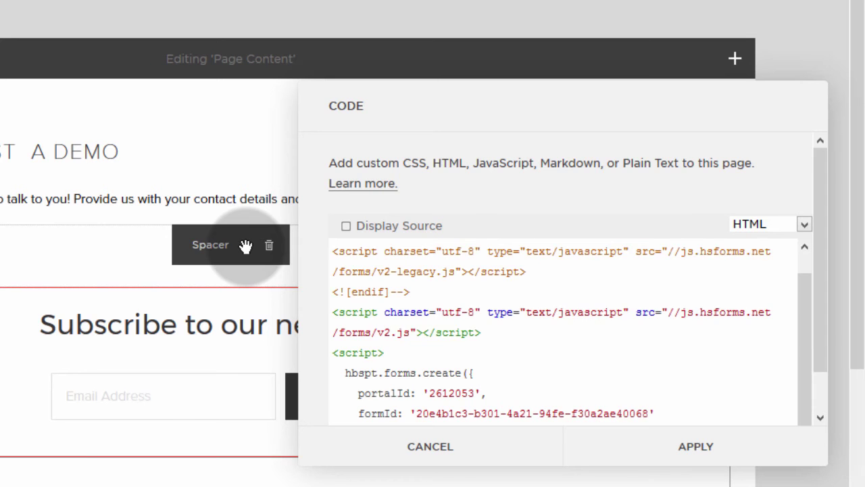
pyautogui.scroll(1, 788, 332)
pyautogui.moveTo(332, 251); pyautogui.dragTo(804, 315)
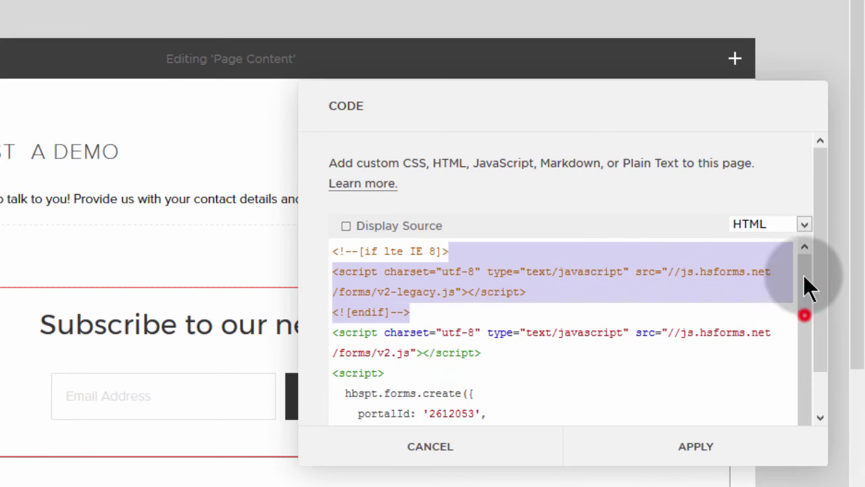
pyautogui.moveTo(803, 276); pyautogui.dragTo(803, 262)
pyautogui.click(537, 392)
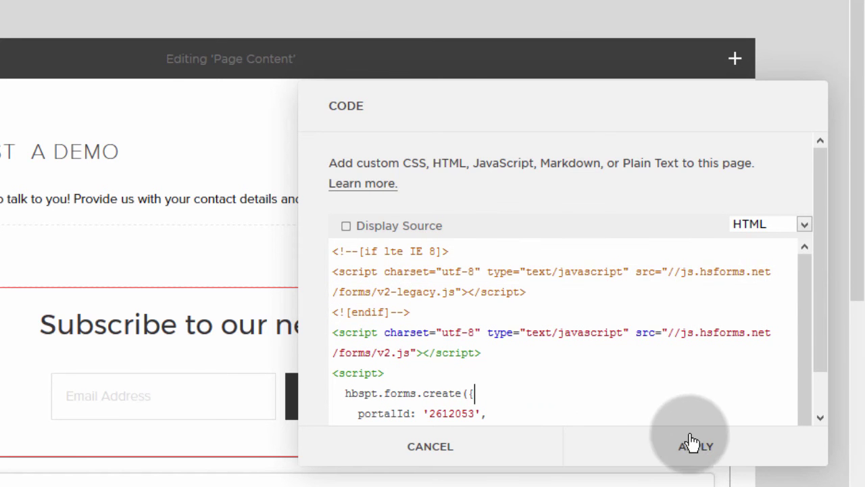
pyautogui.click(710, 455)
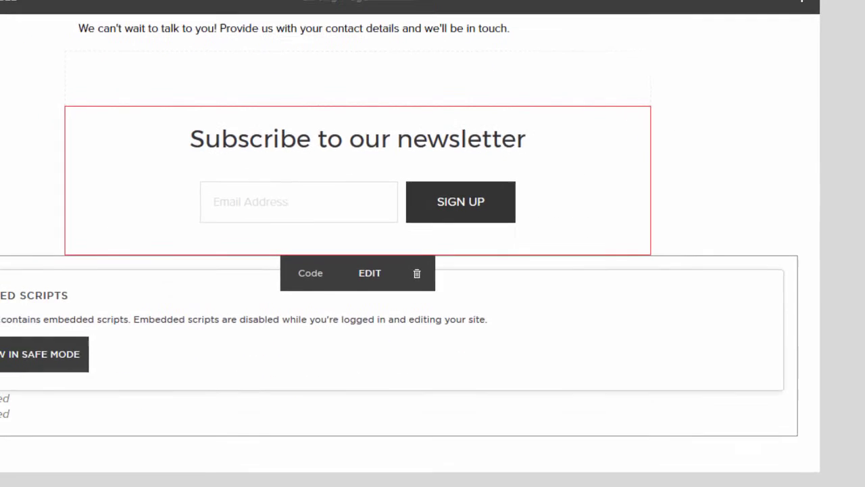
# Step: Move the Code block directly beneath the Request a Demo introduction text, above the spacer, and save the page content
pyautogui.click(322, 59)
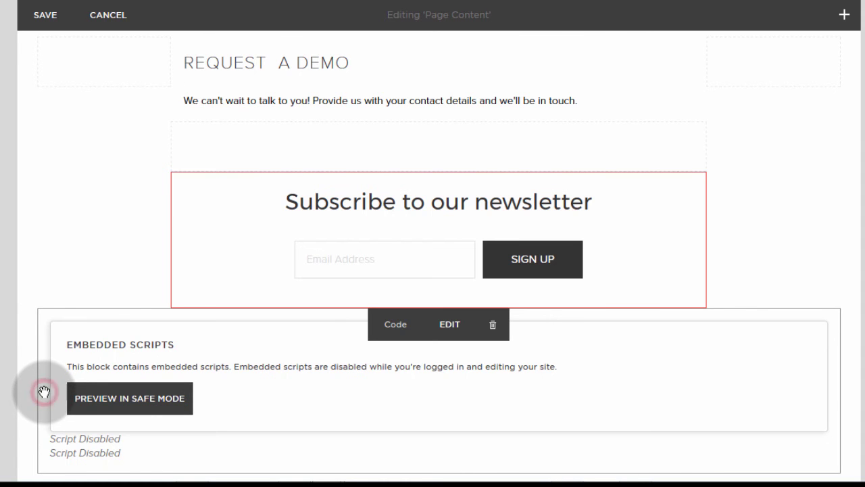
pyautogui.moveTo(44, 378); pyautogui.dragTo(205, 116)
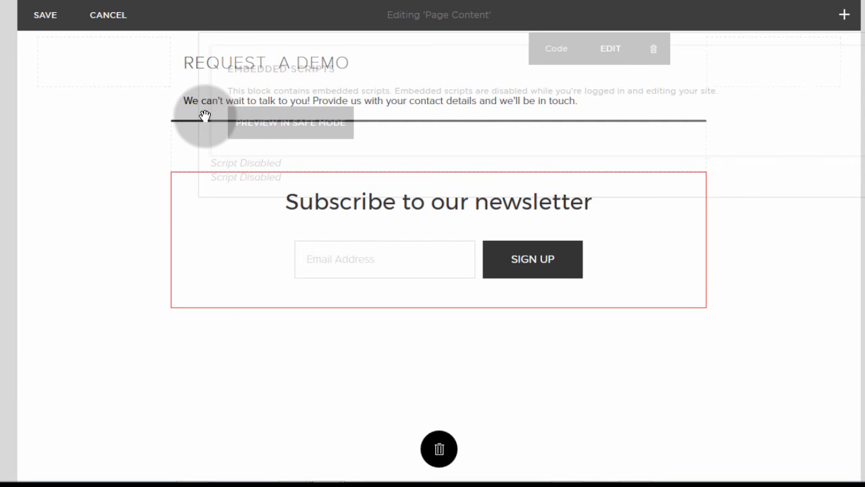
pyautogui.moveTo(204, 116); pyautogui.dragTo(205, 116)
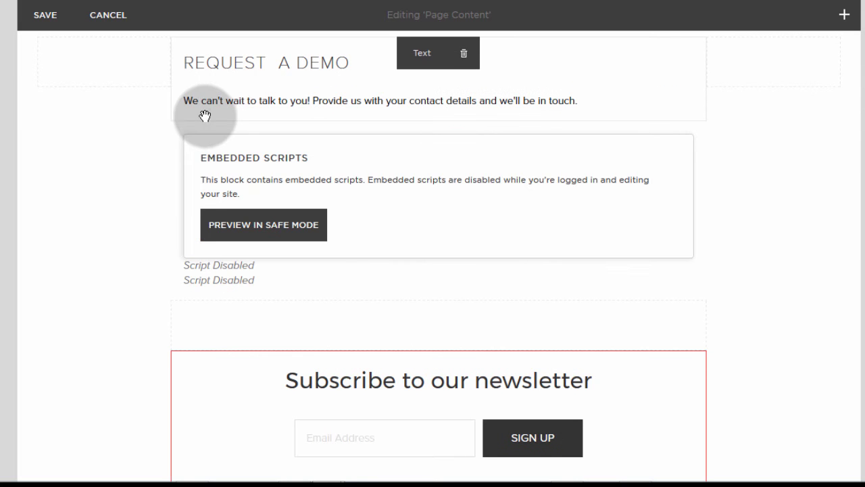
pyautogui.moveTo(310, 271)
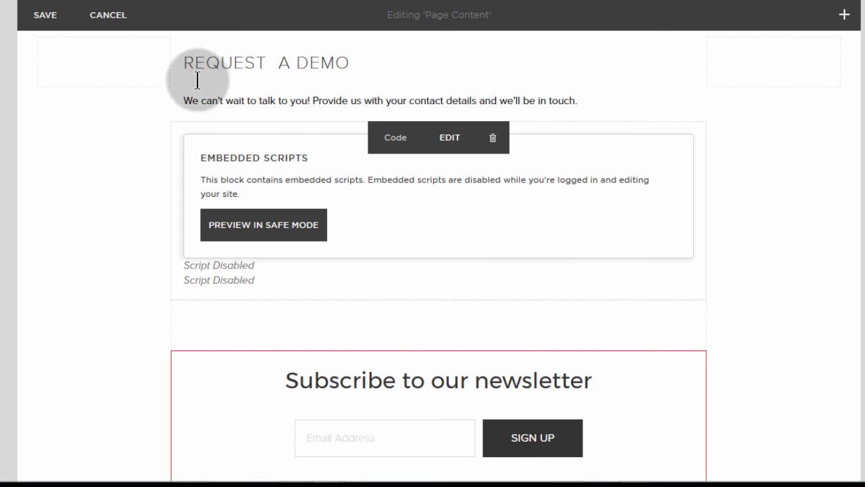
pyautogui.click(40, 20)
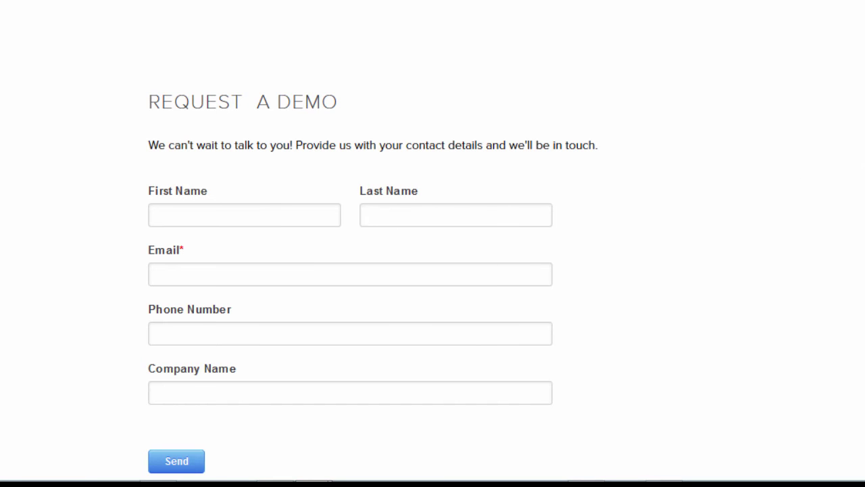
# Step: Examine the embedded demo request form on the Request a Demo page from its heading down past the Send button
pyautogui.scroll(-4, 433, 243)
pyautogui.scroll(4, 433, 243)
pyautogui.scroll(-4, 433, 243)
pyautogui.scroll(4, 433, 244)
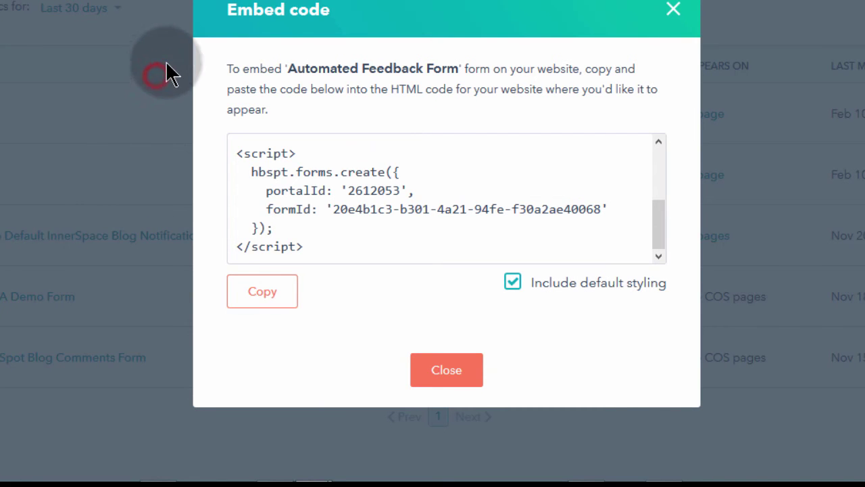
# Step: Switch back to HubSpot, close the embed code dialog and bring up the Contacts section's options
pyautogui.click(674, 9)
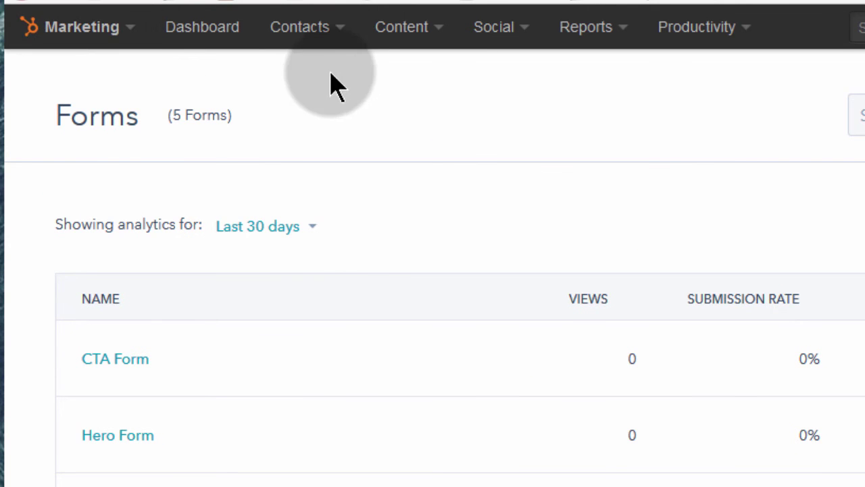
pyautogui.click(342, 31)
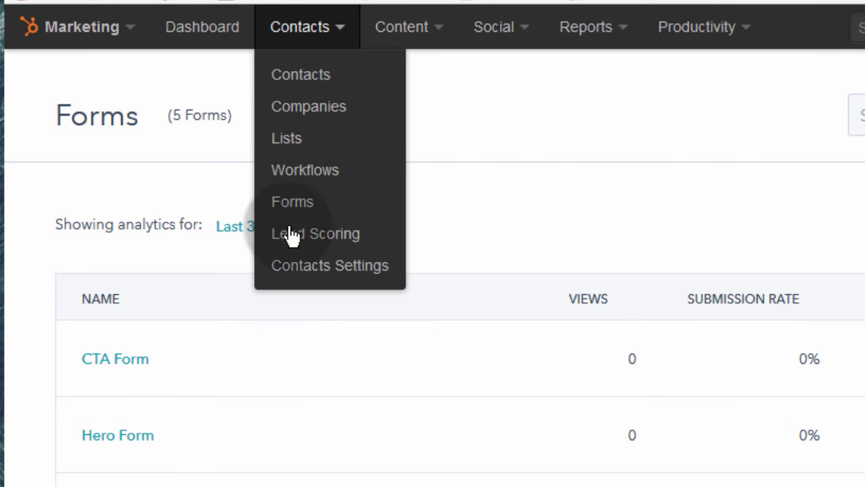